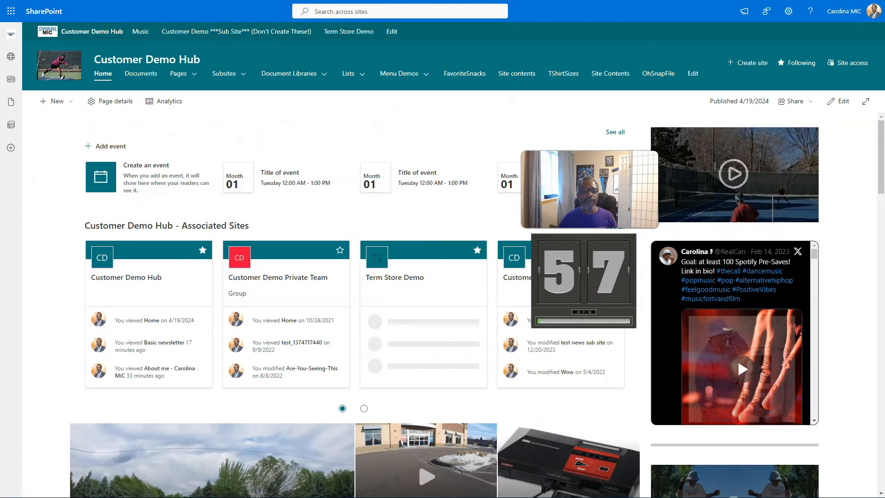
- Go from the Customer Demo Hub to the SharePoint start page's page-creation area and create a blank page
scroll(71, 124, down, 1)
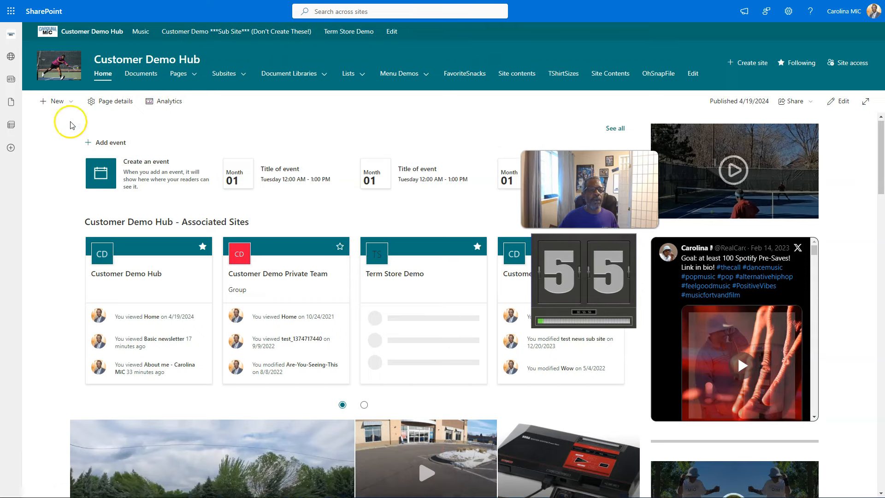
click(42, 14)
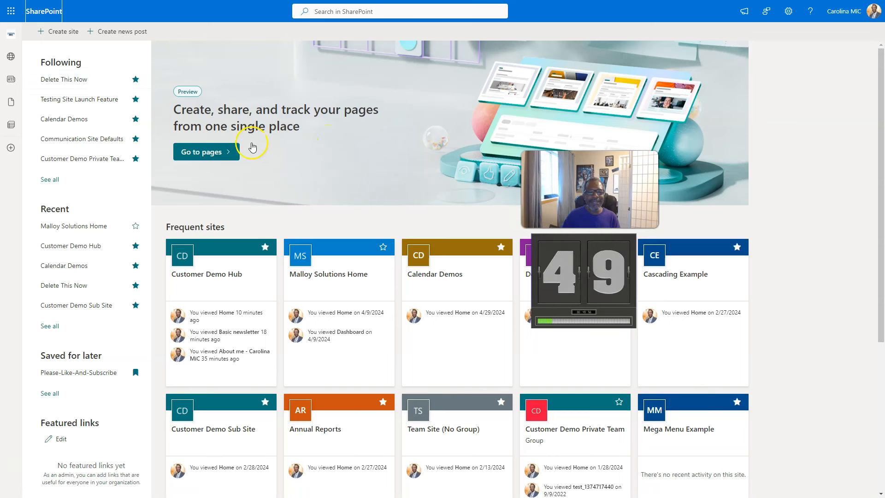
click(210, 153)
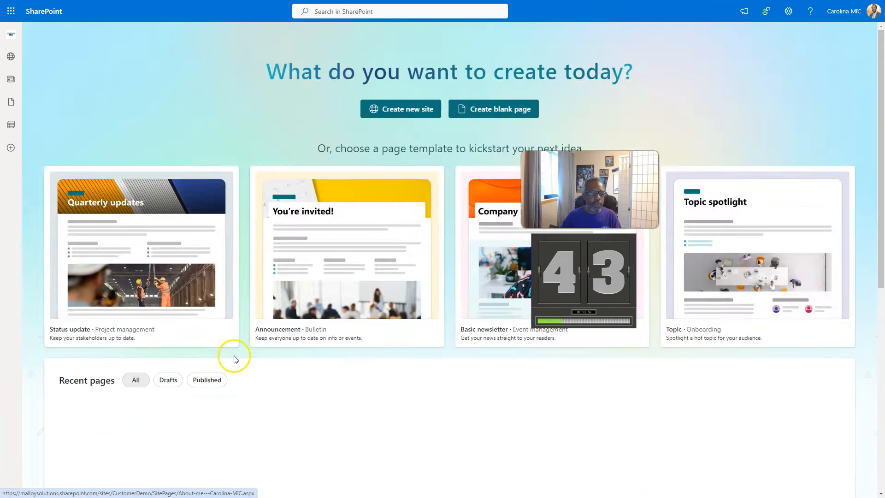
click(489, 108)
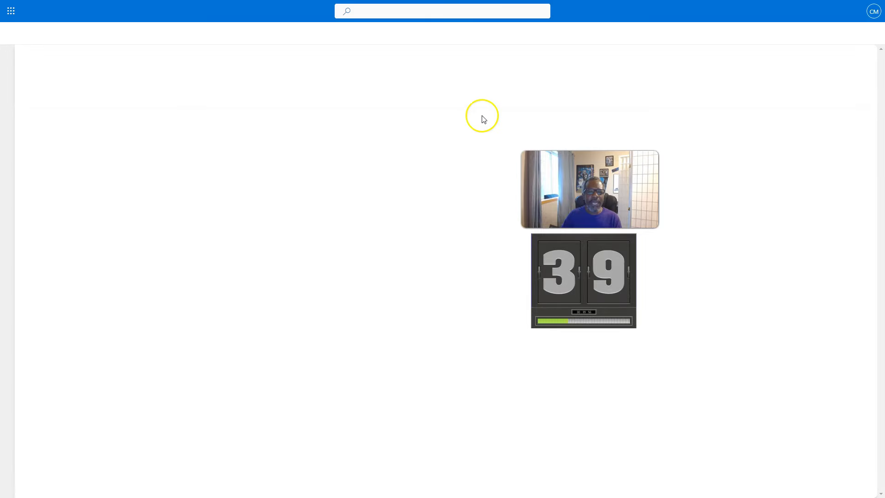
- Title the new blank page "Page 3"
click(220, 64)
text(3)
click(226, 140)
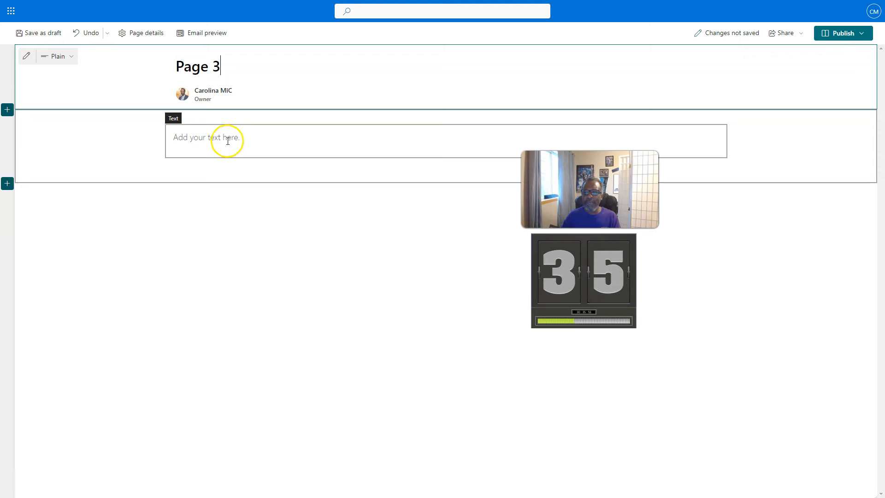
- Review the private page and site publishing options for Page 3, and save it as a draft instead
click(862, 35)
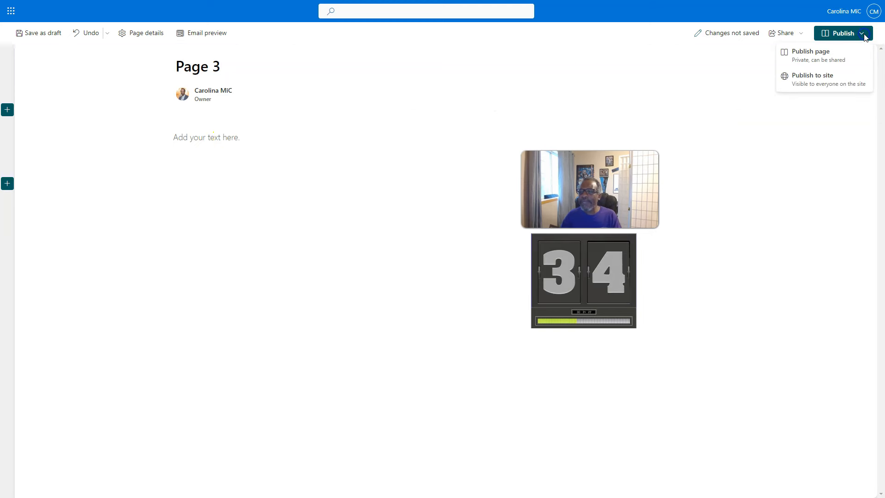
click(822, 63)
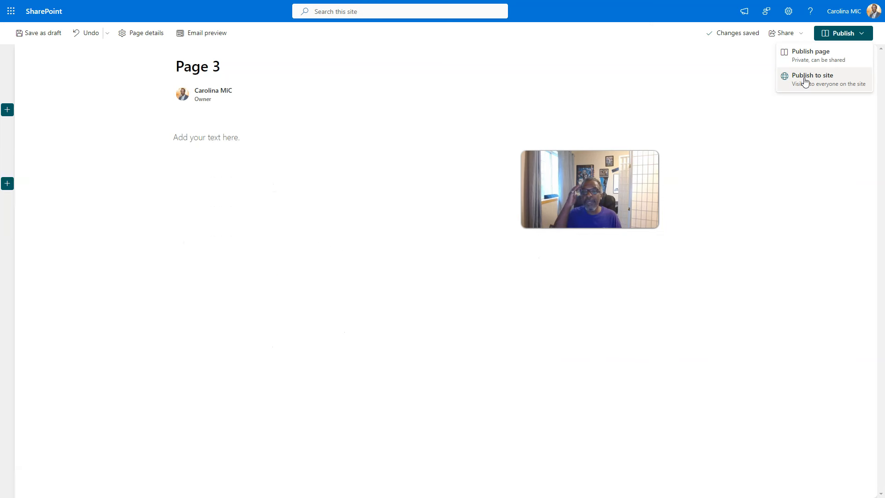
click(822, 79)
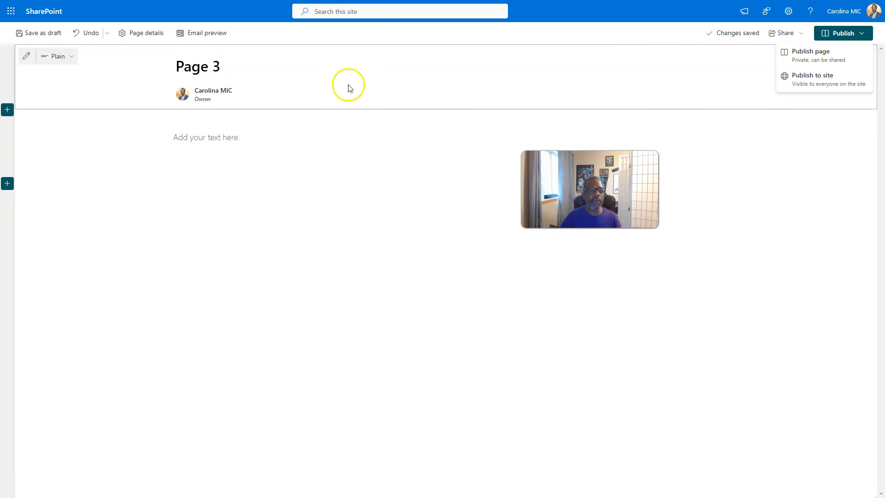
click(41, 33)
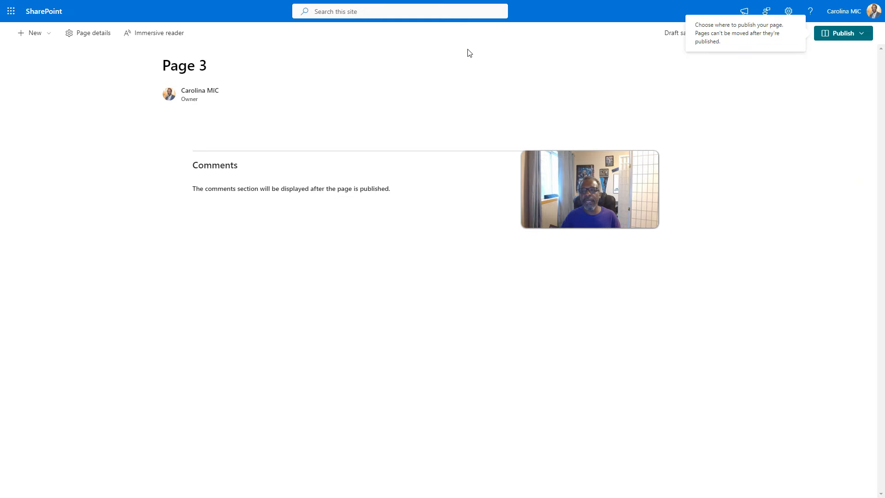
- Return to the page-creation area, create a page from the Basic newsletter template and look through its content
click(49, 16)
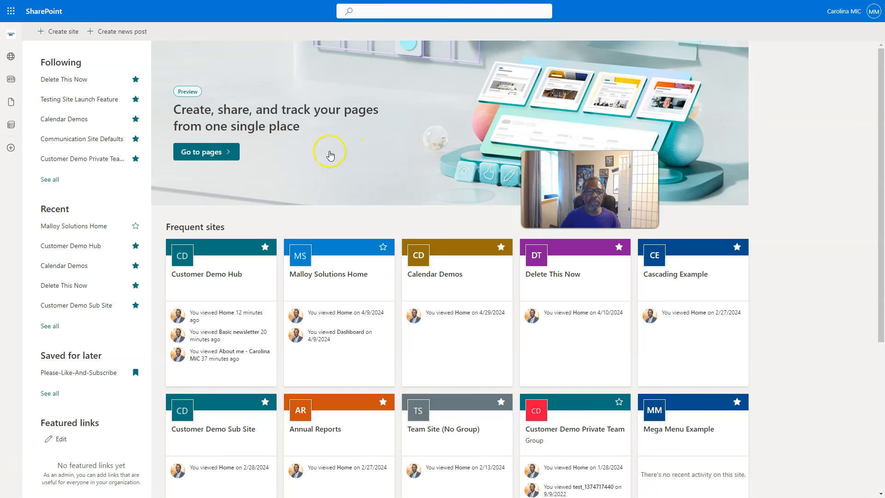
click(211, 153)
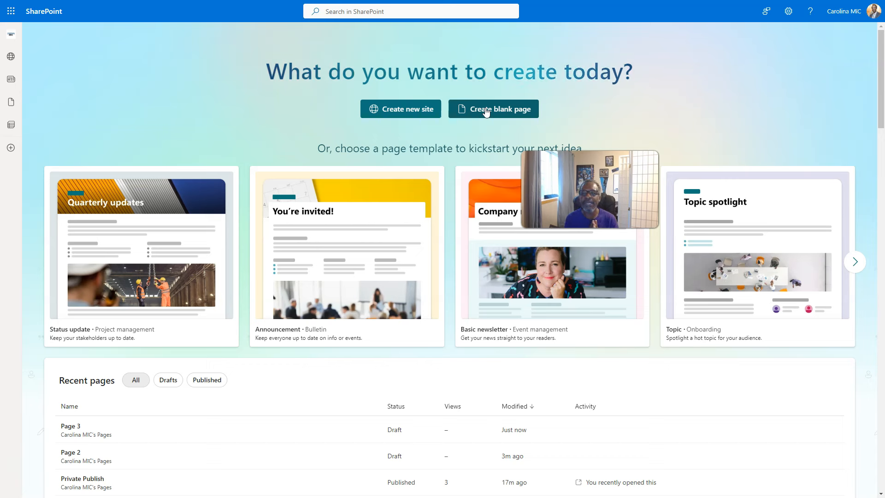
click(467, 116)
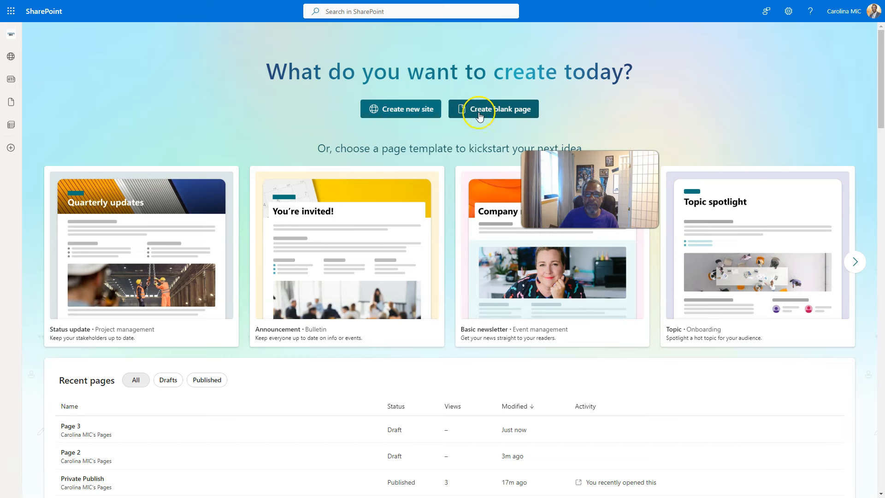
click(470, 255)
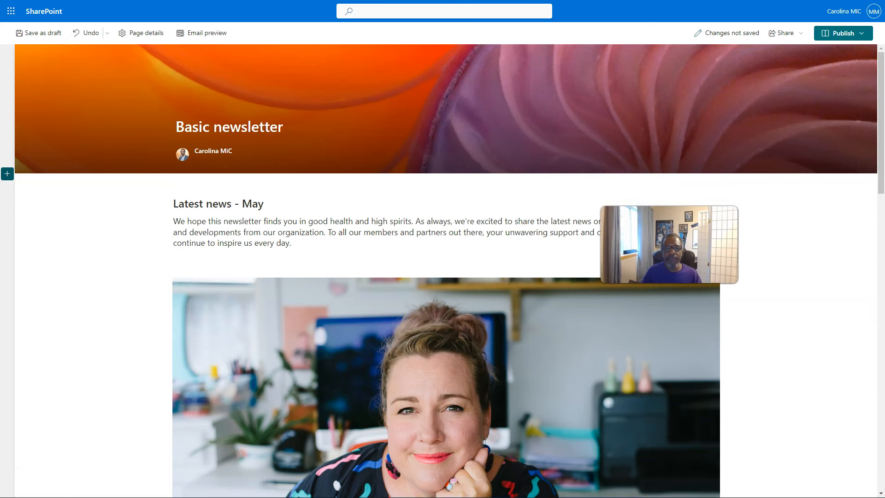
click(308, 153)
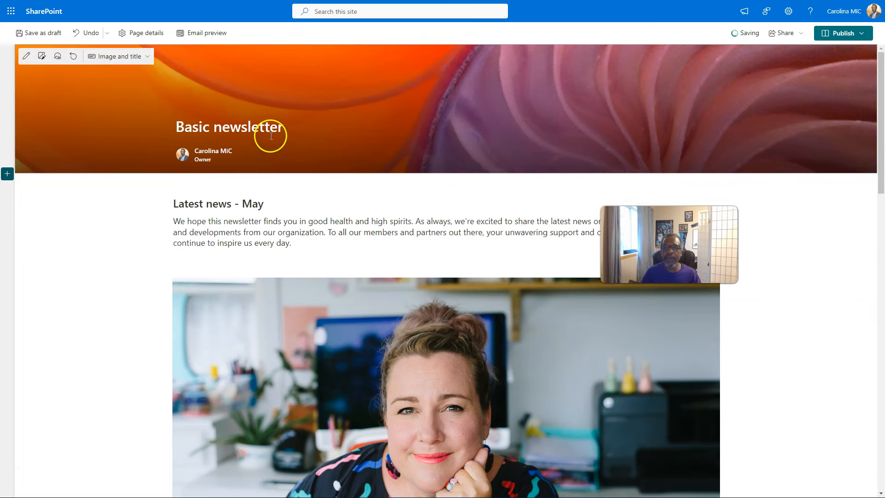
scroll(325, 255, down, 20)
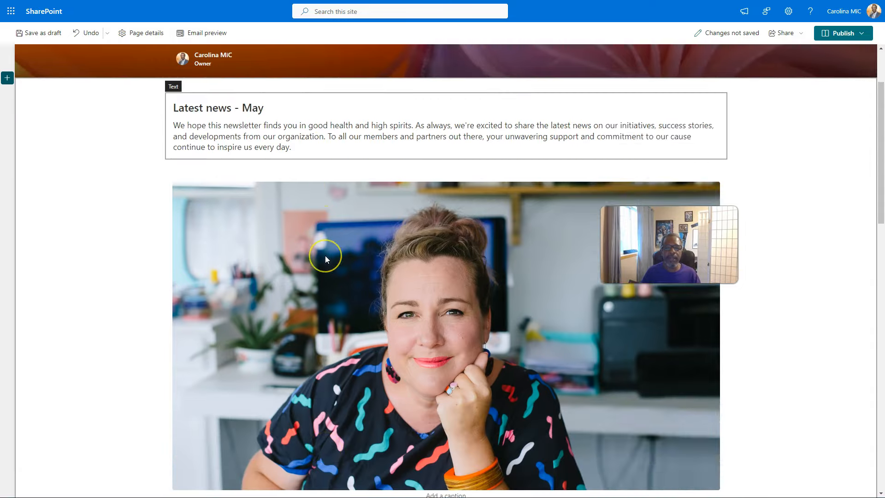
scroll(326, 258, up, 20)
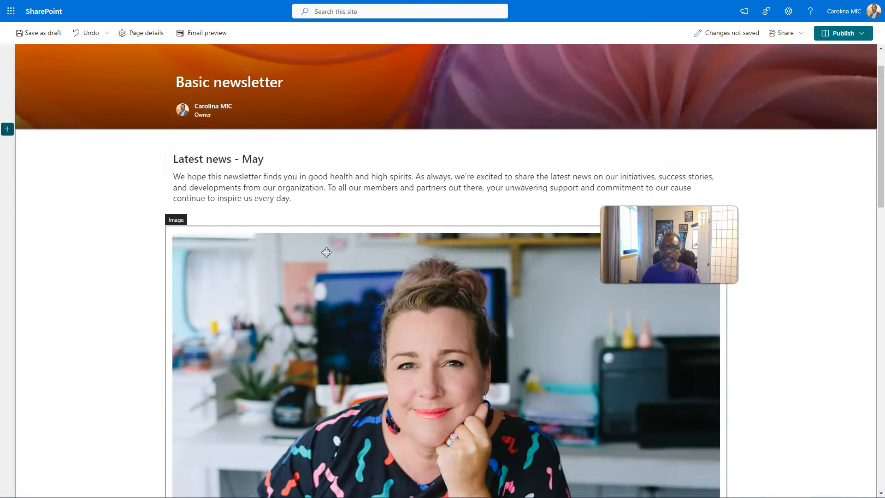
click(724, 58)
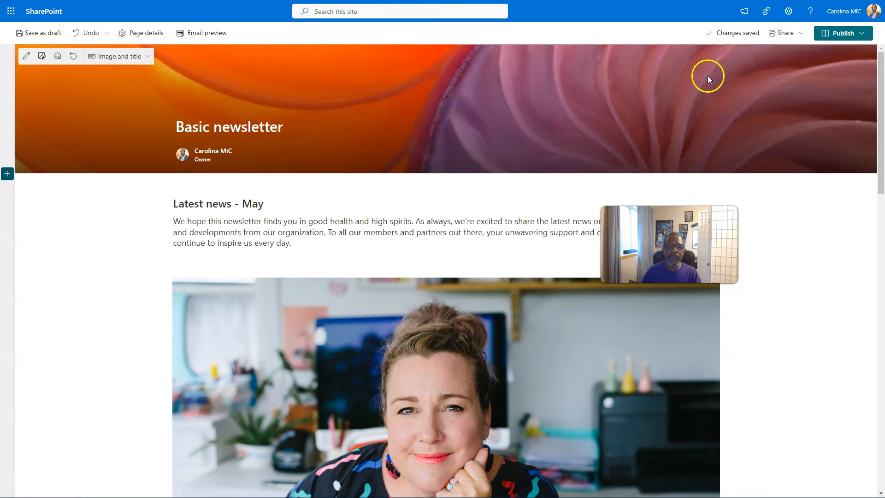
- Browse the suggested destination sites for publishing the newsletter to a site, and close the choice without publishing
click(859, 37)
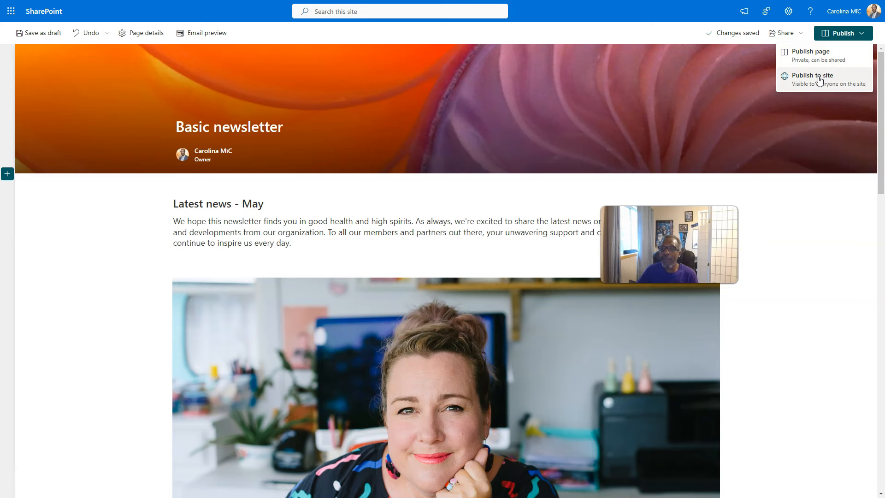
click(818, 80)
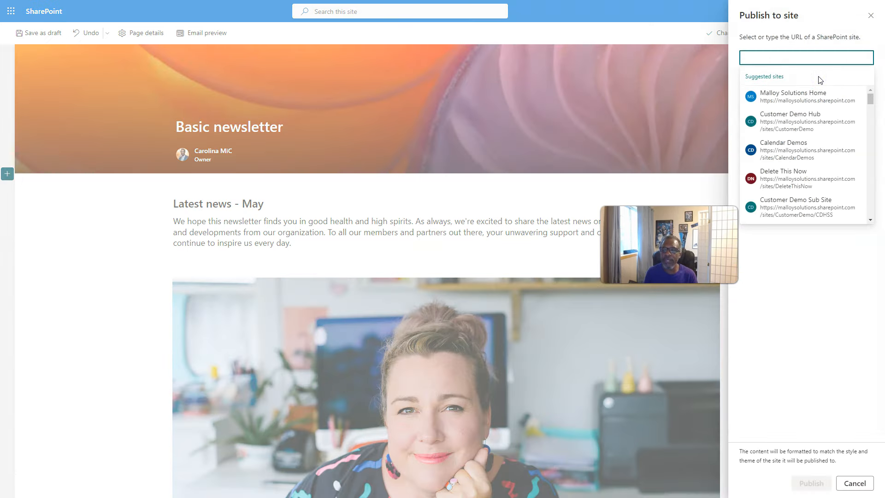
scroll(808, 95, down, 10)
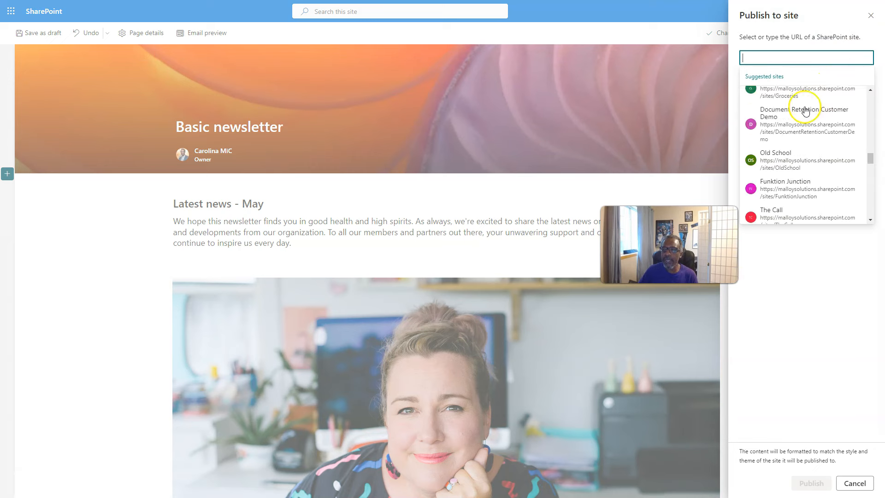
scroll(805, 111, up, 15)
click(767, 56)
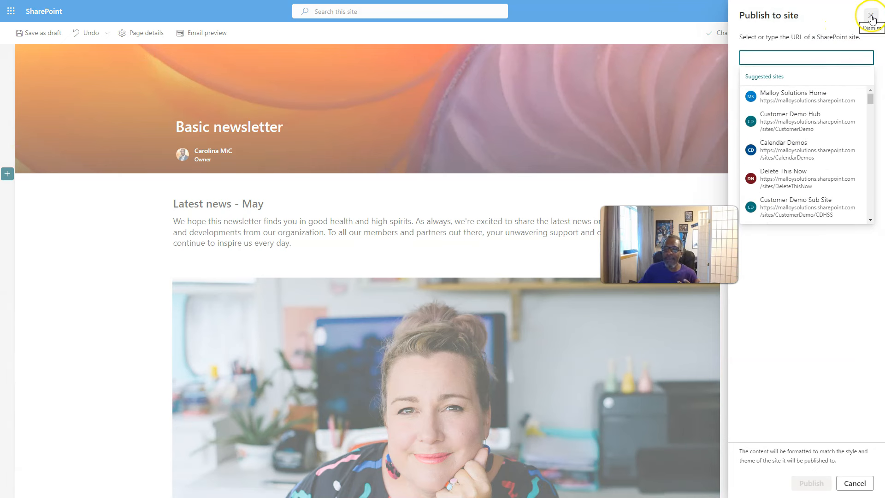
click(870, 16)
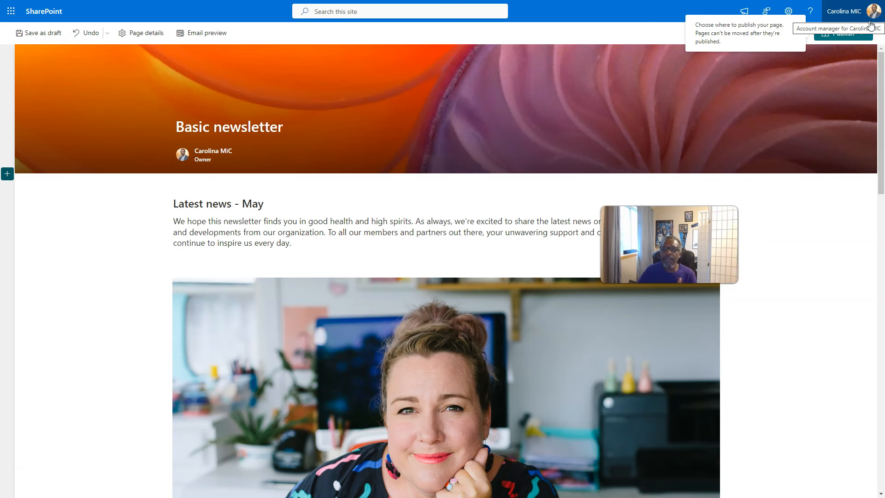
- Compare the newsletter's two publishing options, Publish page (private, shareable) and Publish to site (visible to everyone on the site)
click(845, 56)
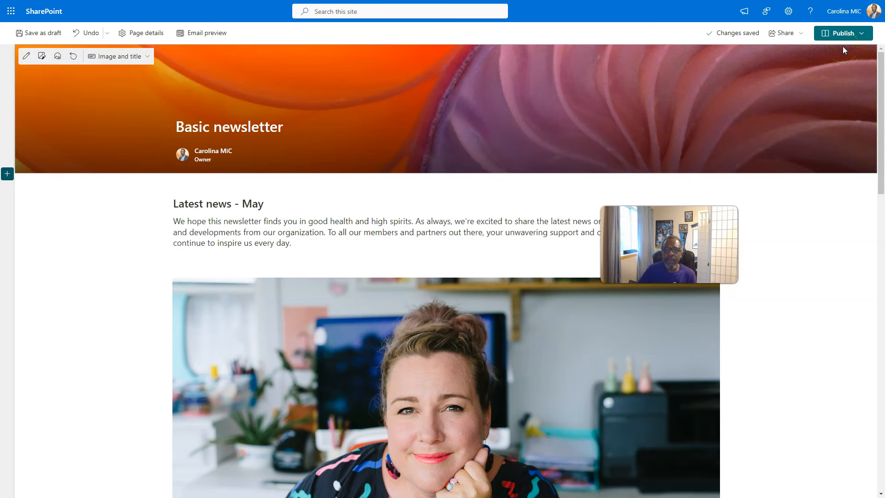
click(847, 34)
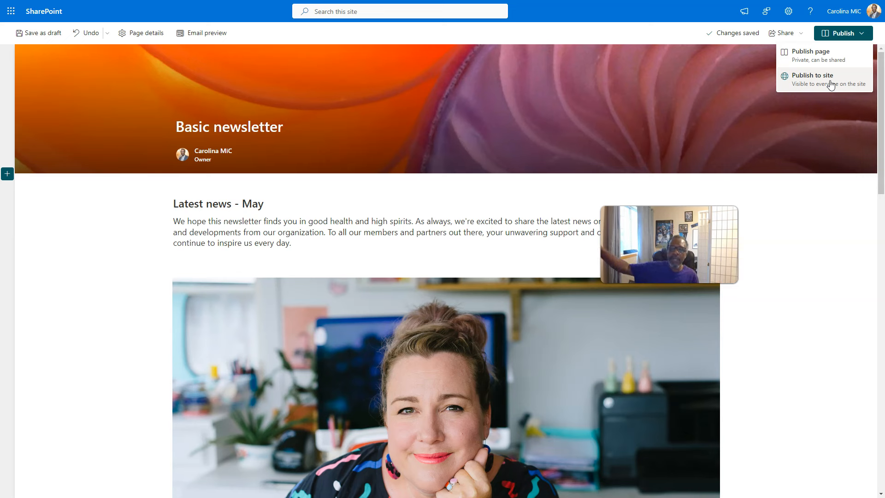
click(828, 83)
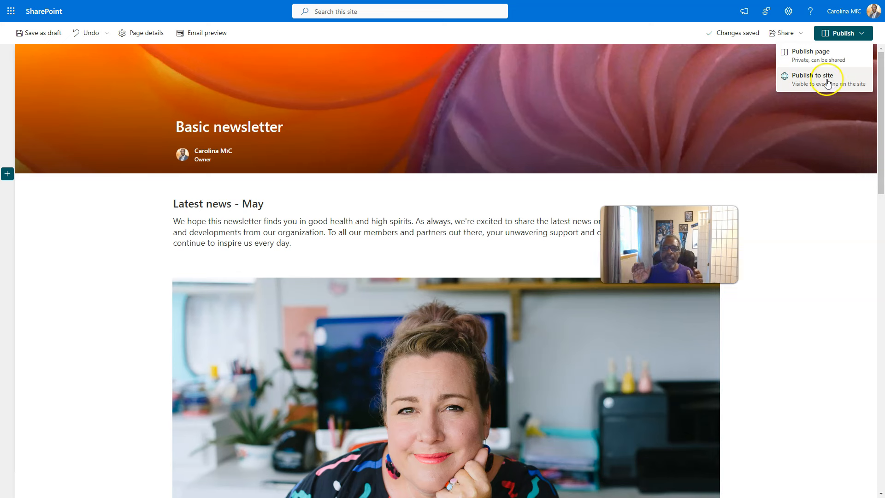
click(826, 64)
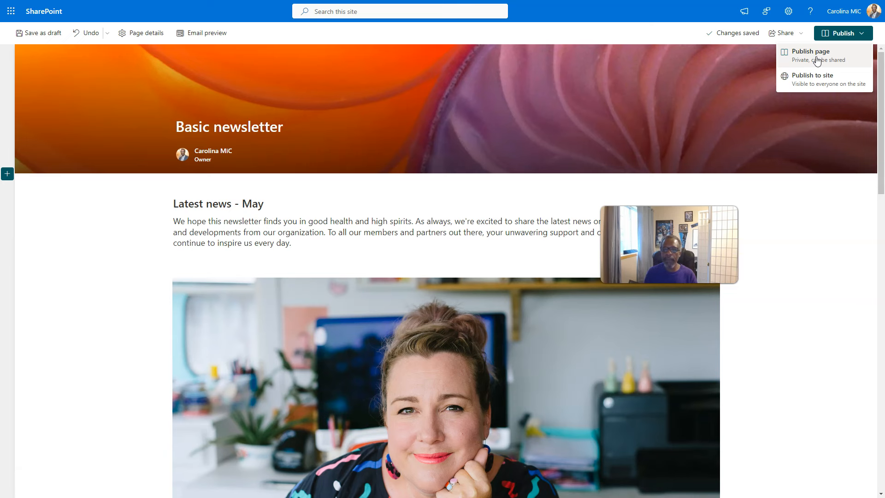
click(807, 85)
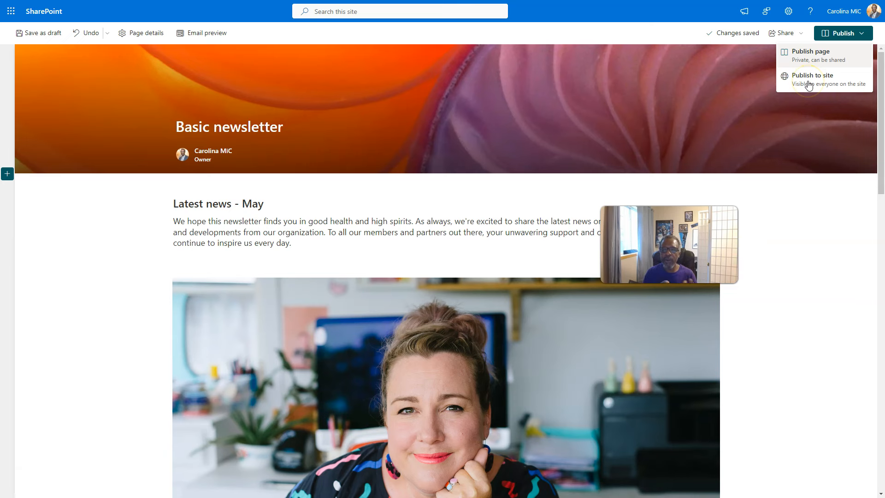